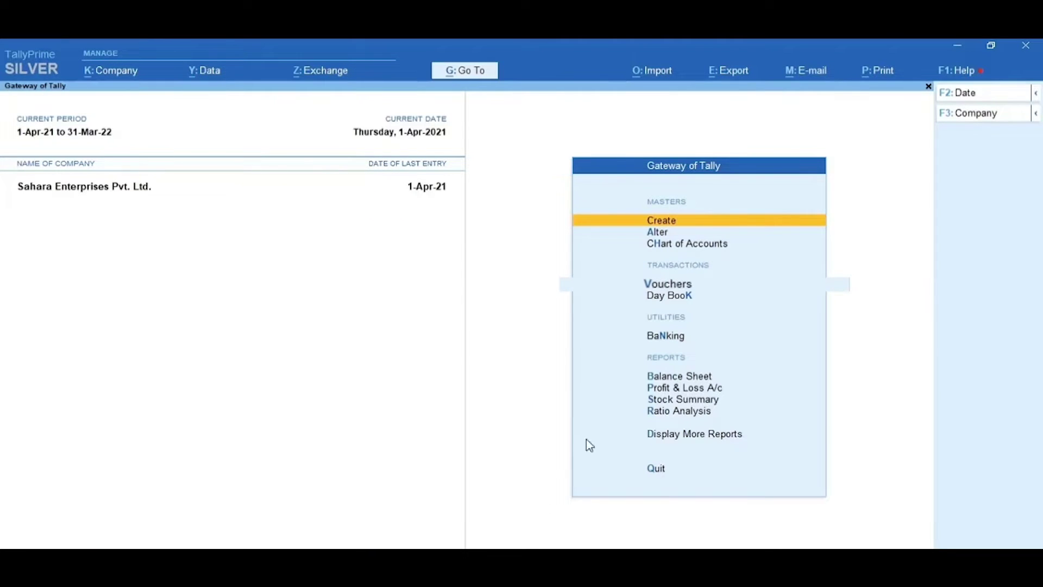
Step: Start a Purchase voucher in Item Invoice mode dated 2-Apr-21
left_click(667, 285)
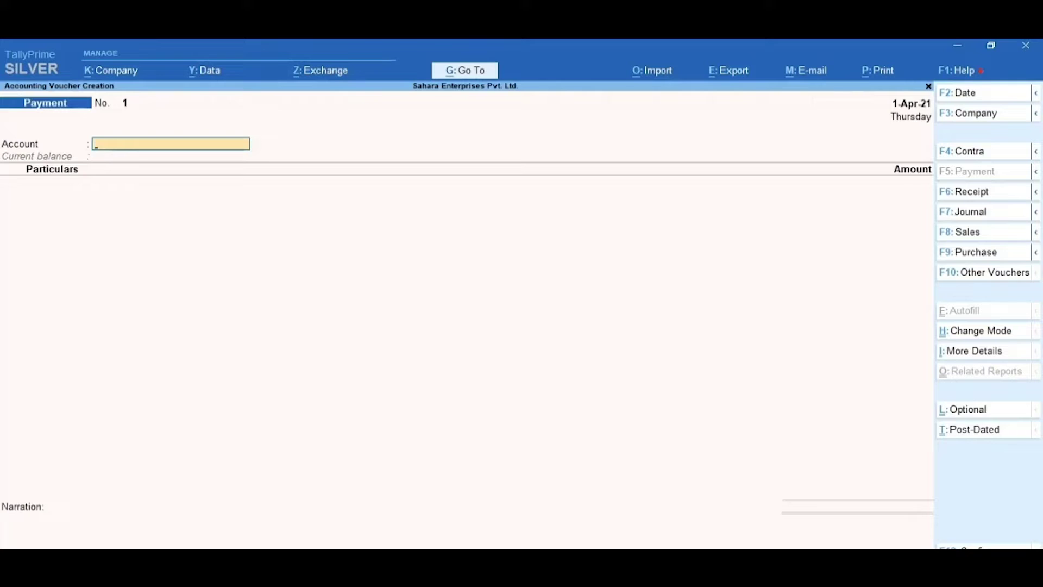
left_click(971, 256)
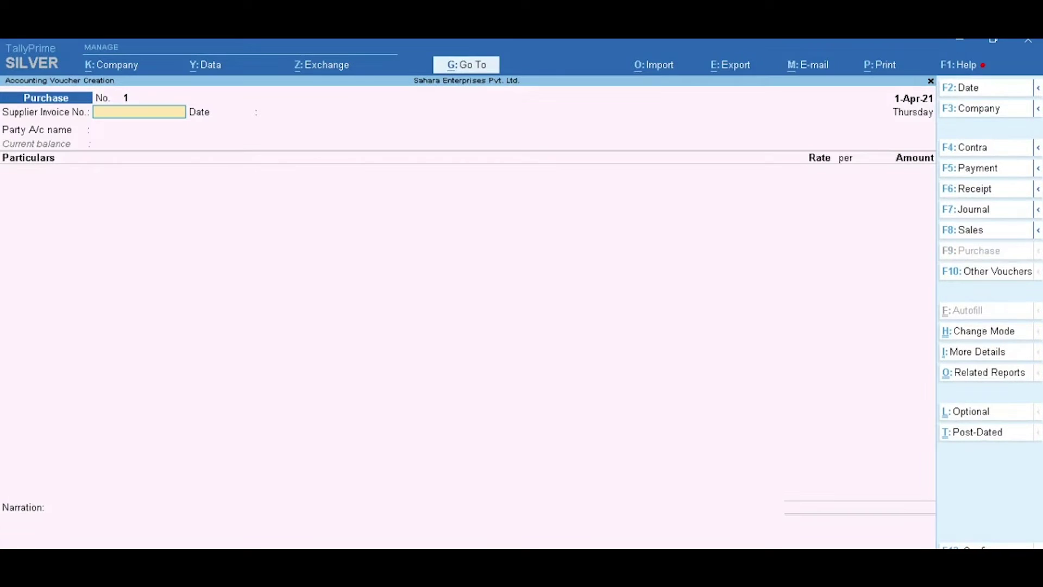
left_click(986, 331)
key("Up")
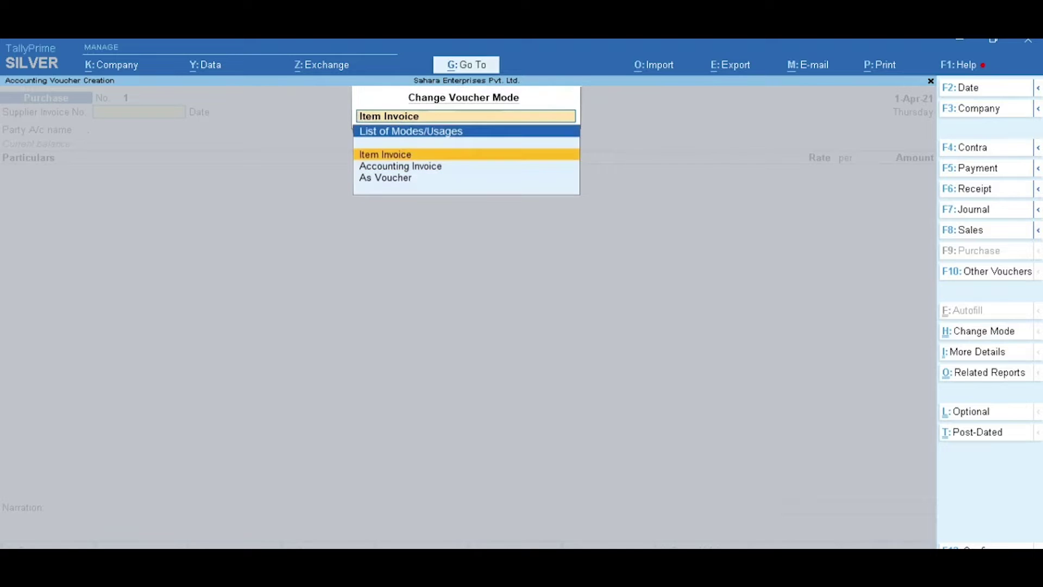
key("Return")
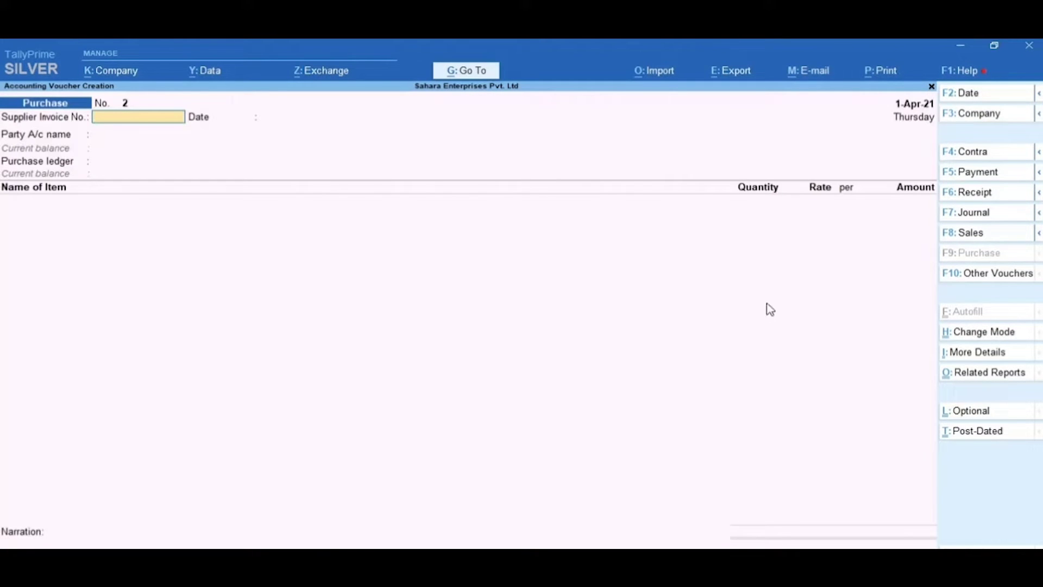
left_click(963, 96)
key("Return")
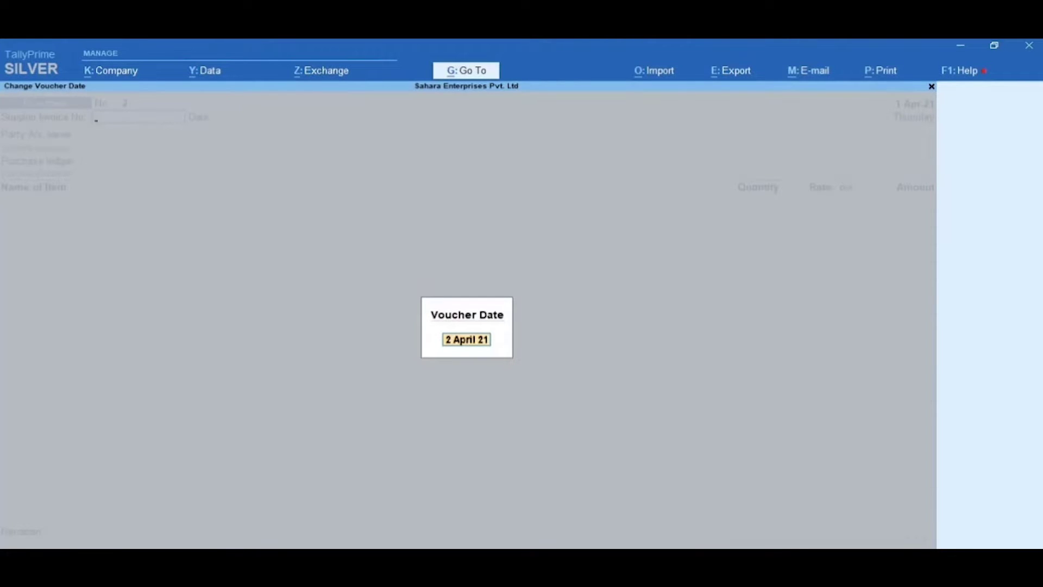
key("Return")
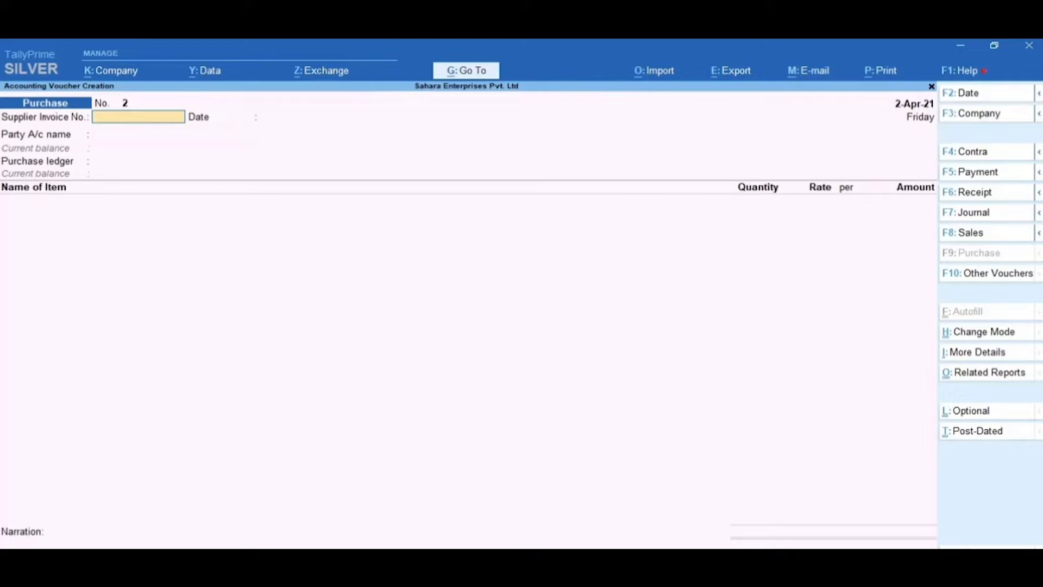
Step: Enter supplier invoice LSMI/1/21, party Len Super Mart Inc. (USA), country USA and Purchase A/c Imports
type("LSMI/1/21")
key("Return")
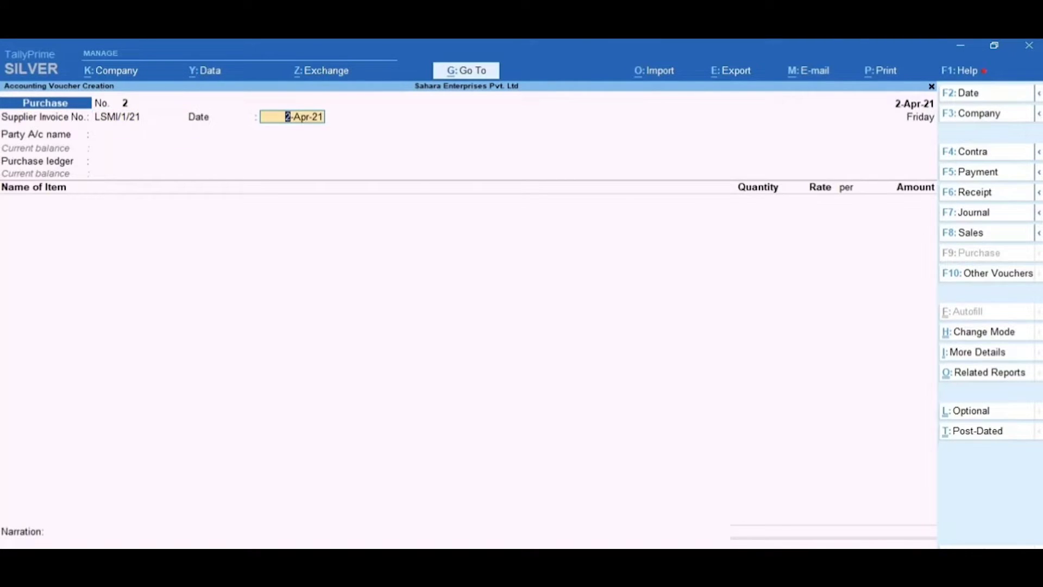
key("Return")
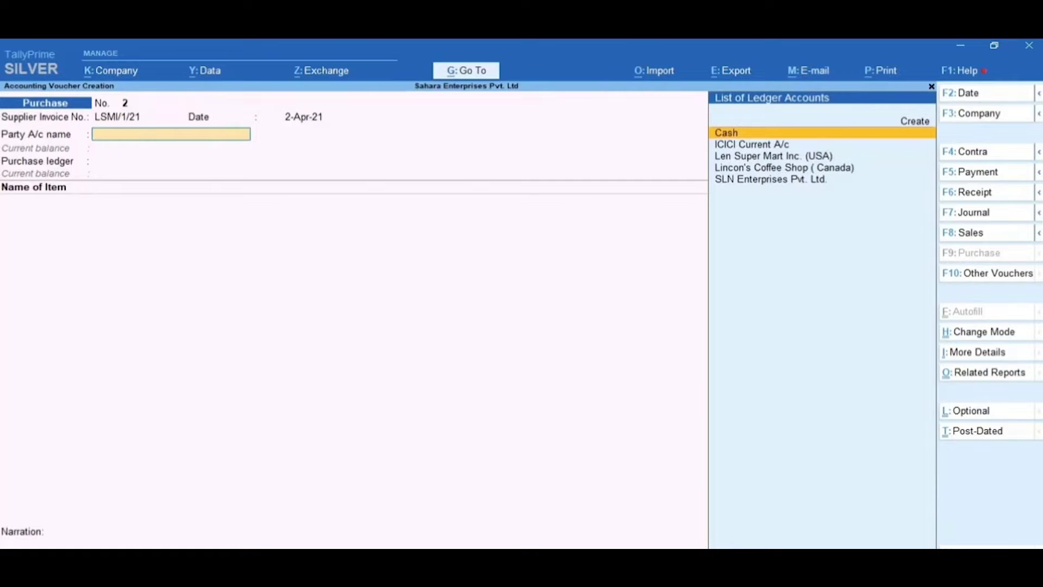
type("len")
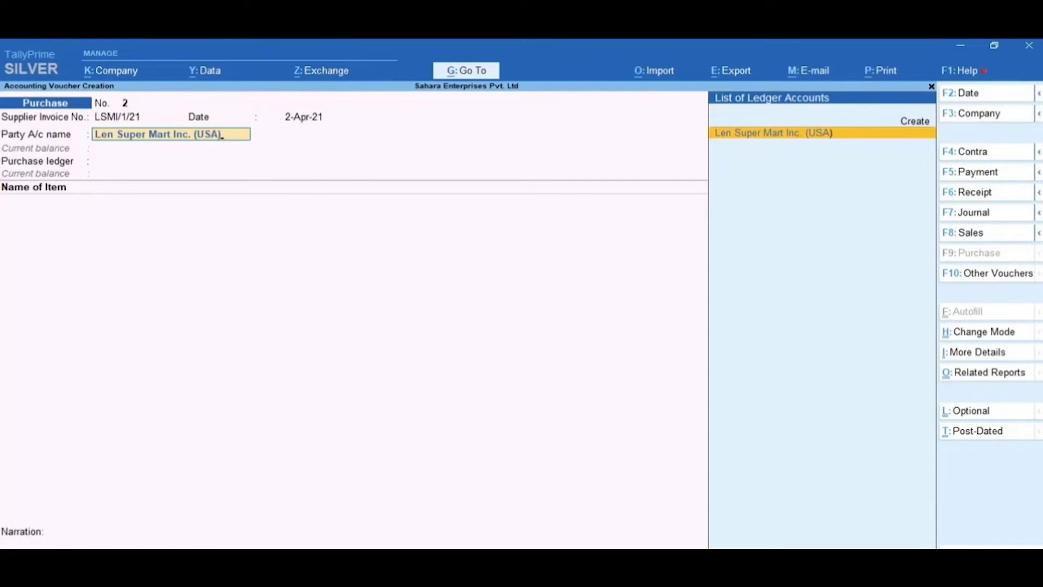
key("Return")
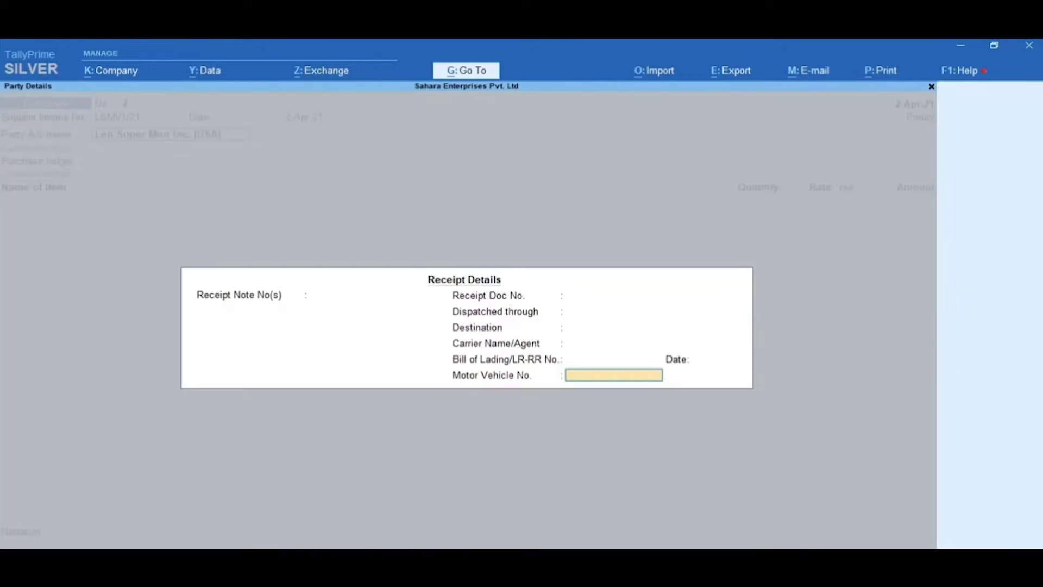
key("Return")
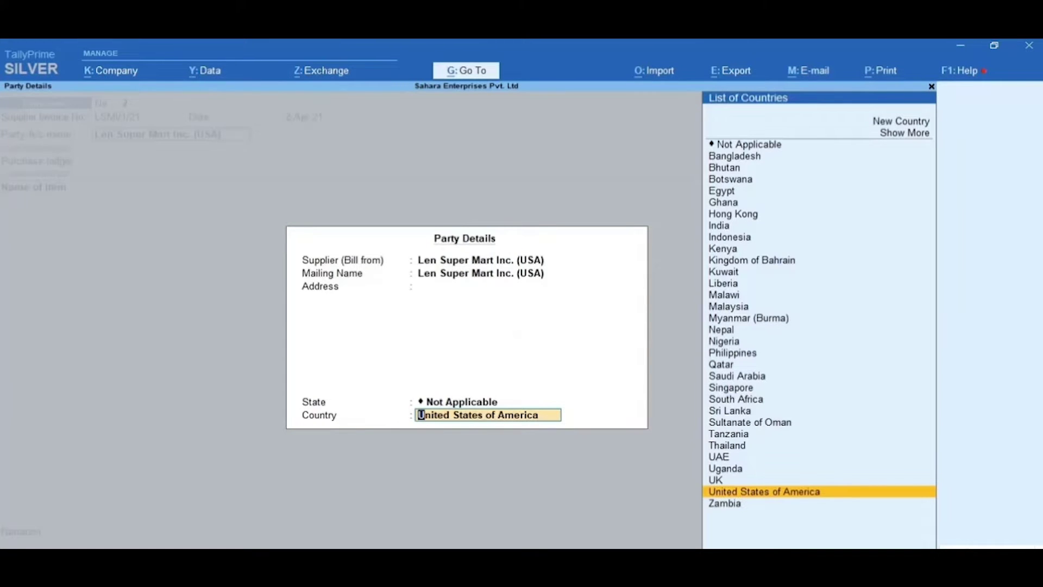
key("Return")
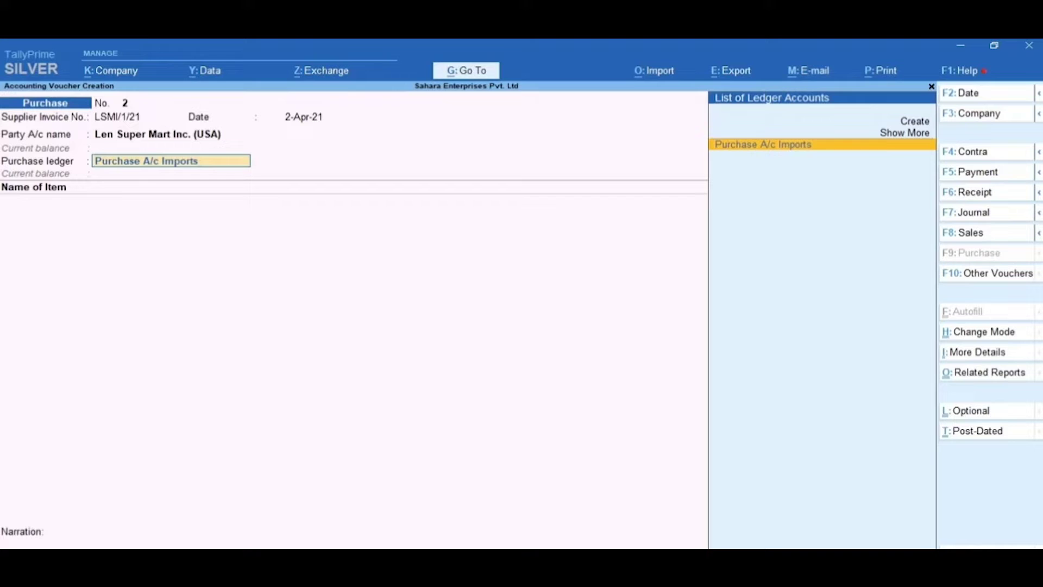
key("Return")
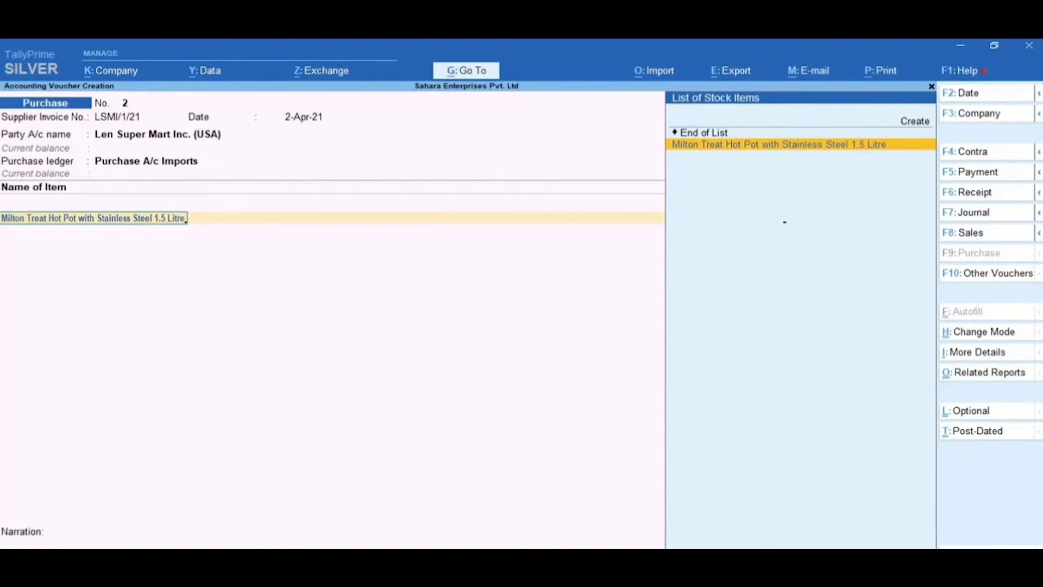
Step: Add 50 Nos of Milton Treat Hot Pot at 30.00 $ per Nos
key("Return")
type("50")
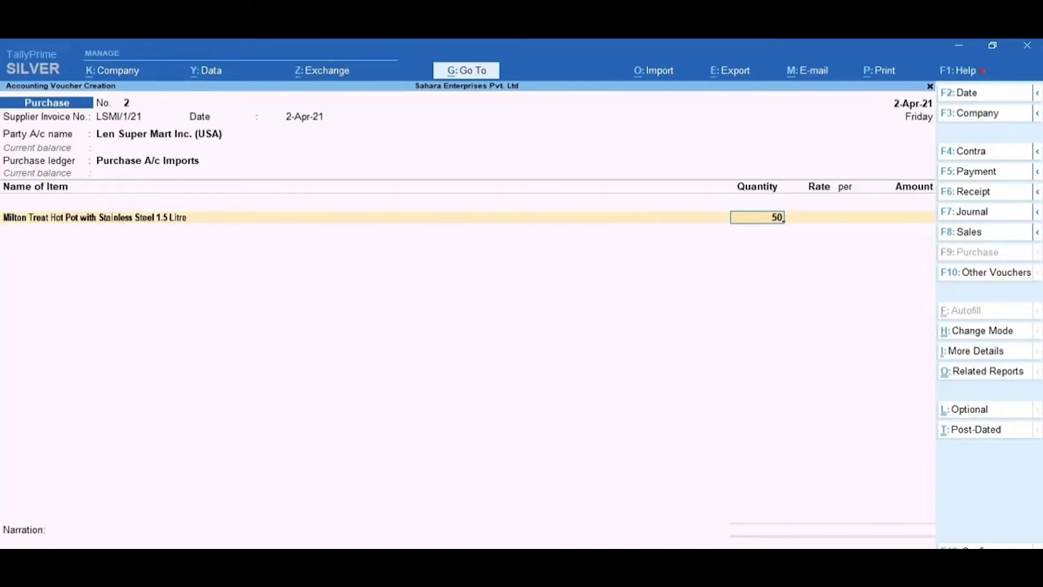
key("Return")
type("30")
key("Return")
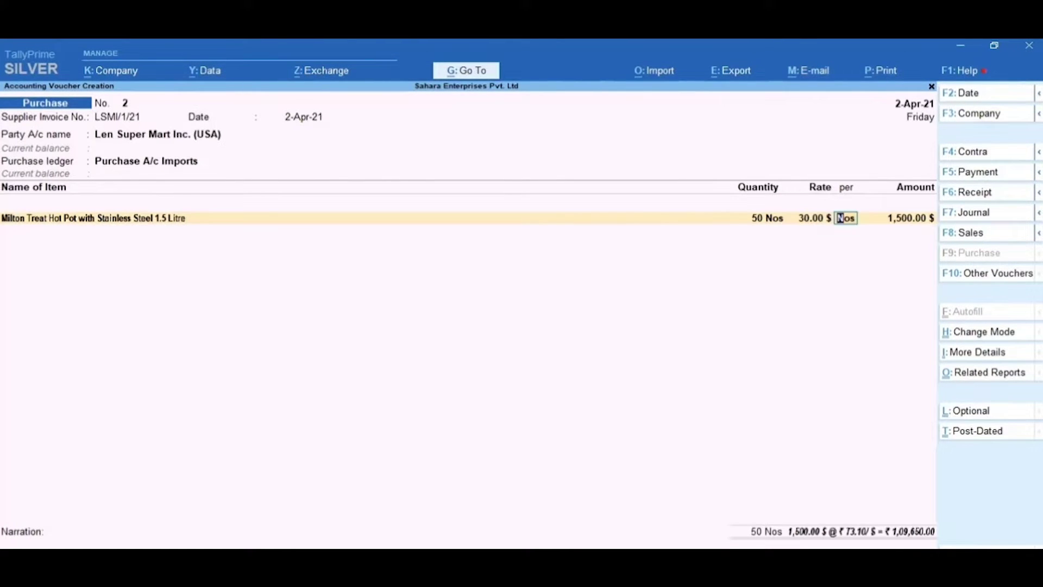
key("Return")
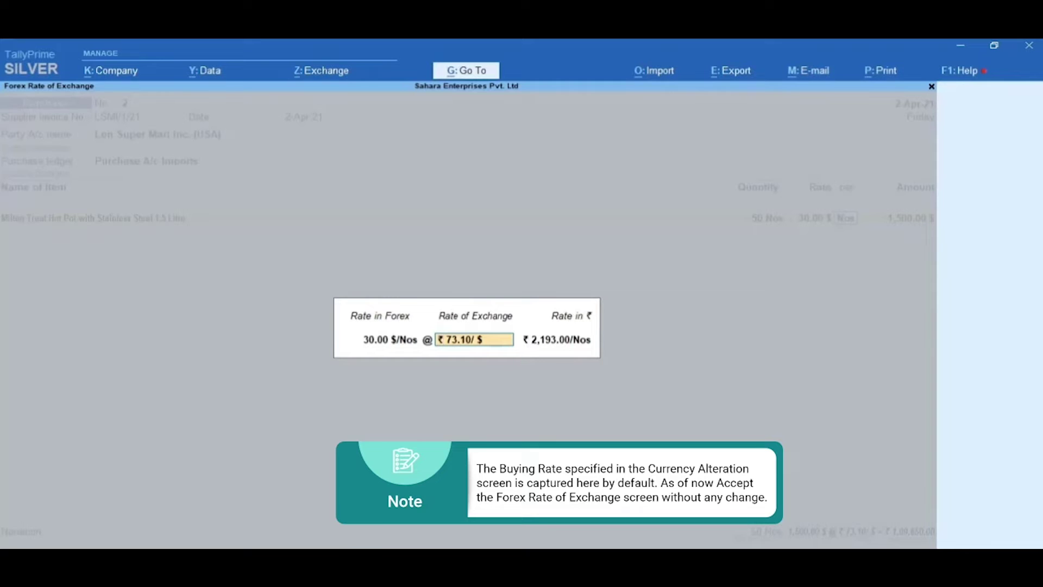
Step: Accept the ₹73.10 rate and new bill reference LSMI/1/21, then save the purchase voucher
key("Return")
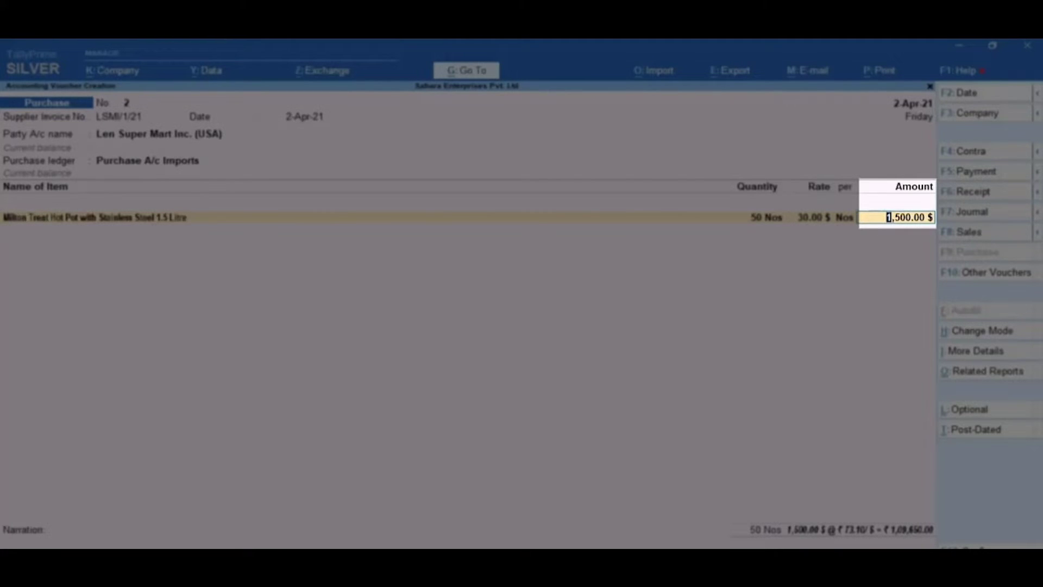
key("Return")
key("Return")
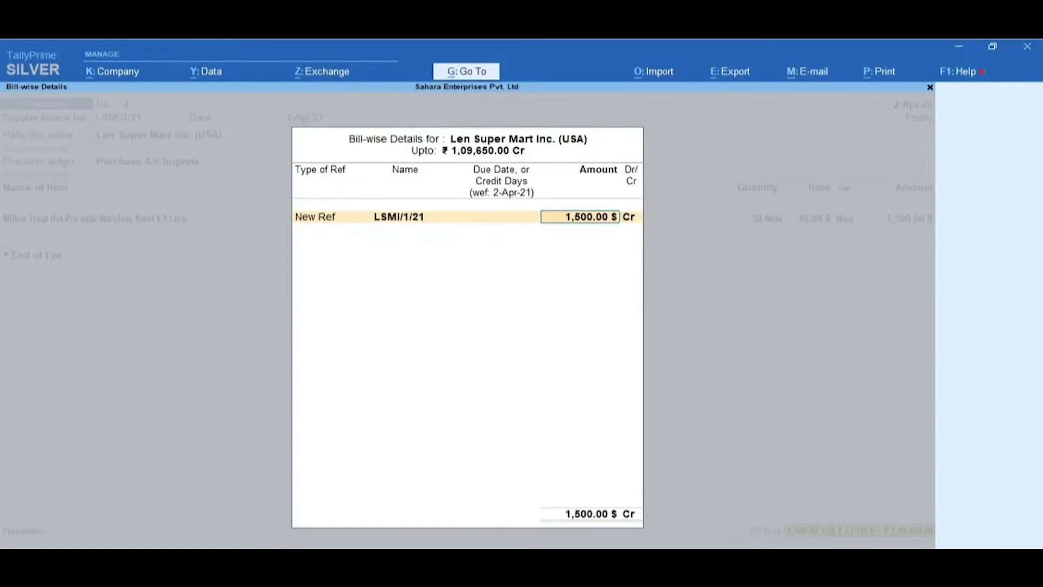
key("Return")
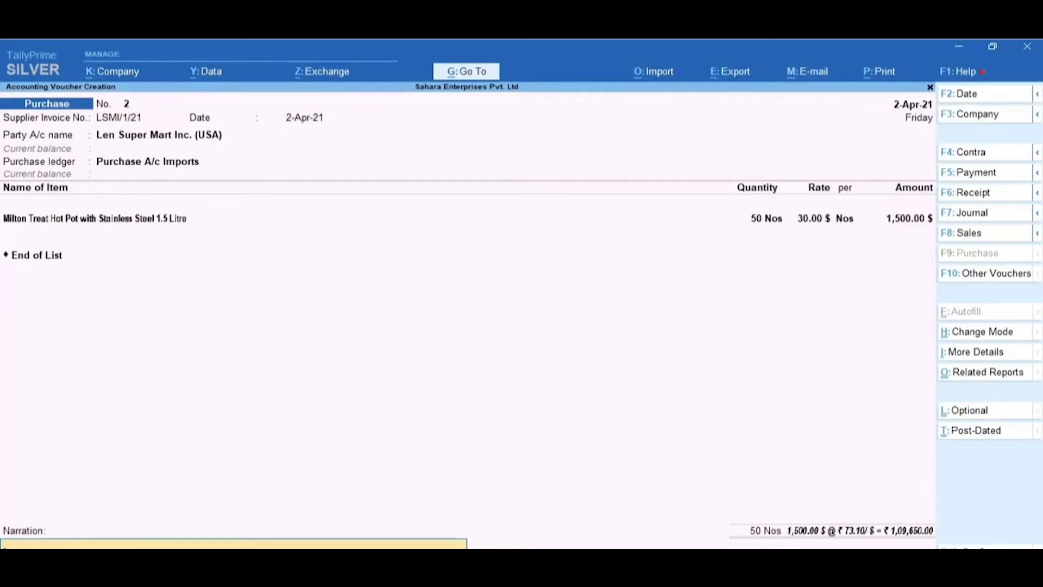
key("Return")
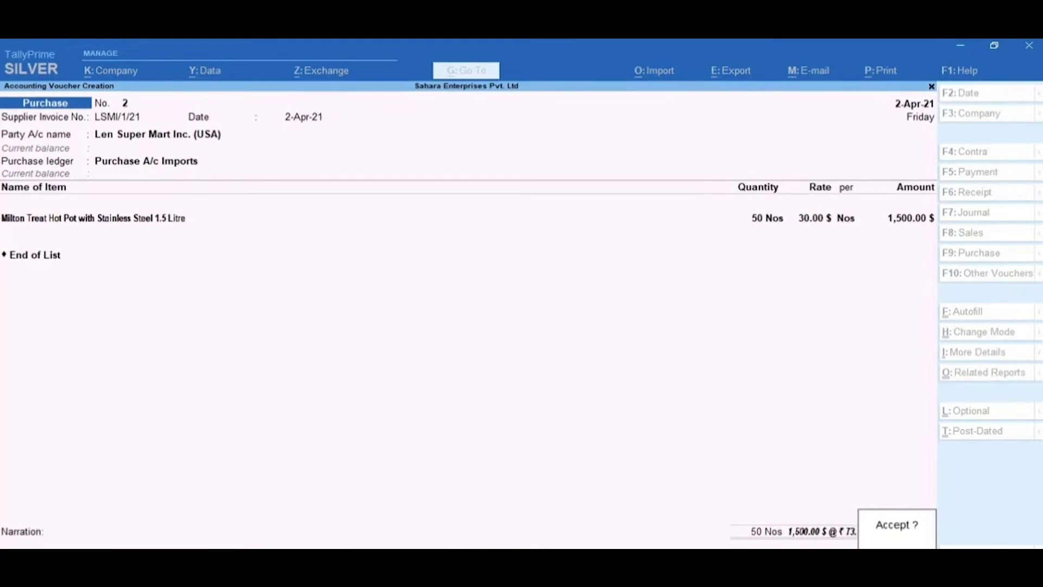
key("Return")
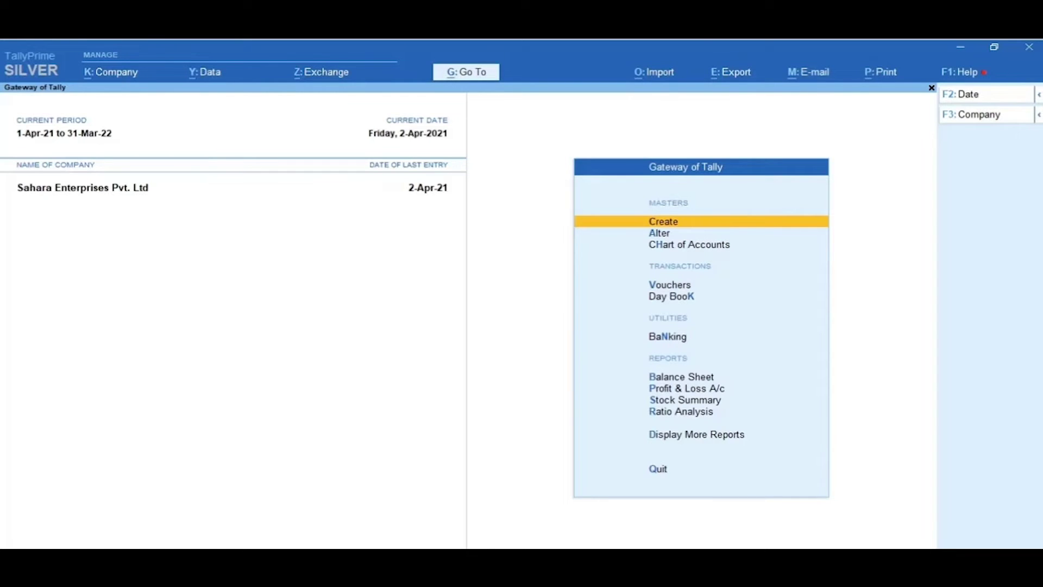
Step: Start a Single Entry Payment voucher dated 4-Apr-21
left_click(686, 291)
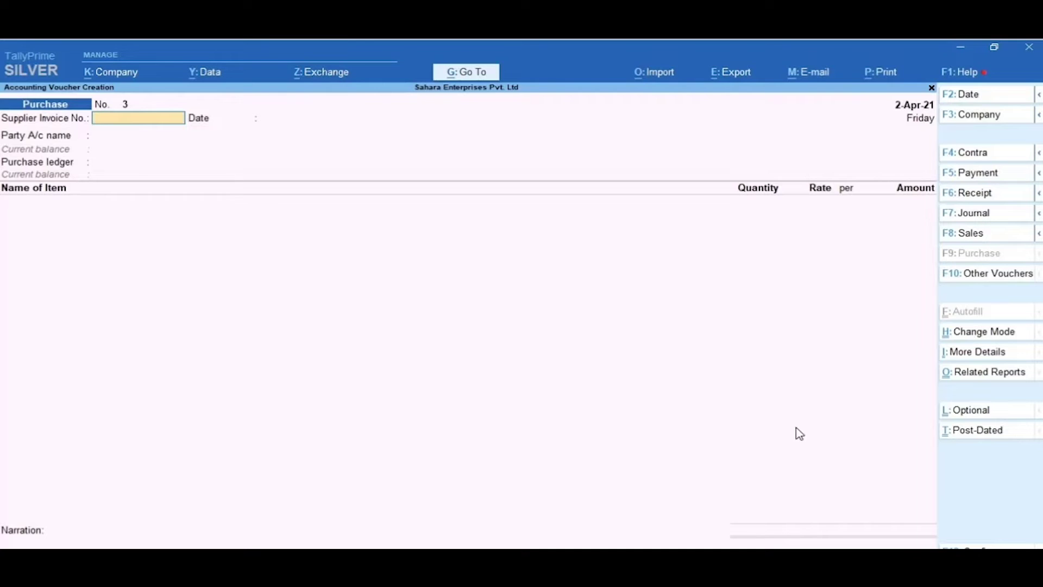
left_click(959, 172)
left_click(959, 331)
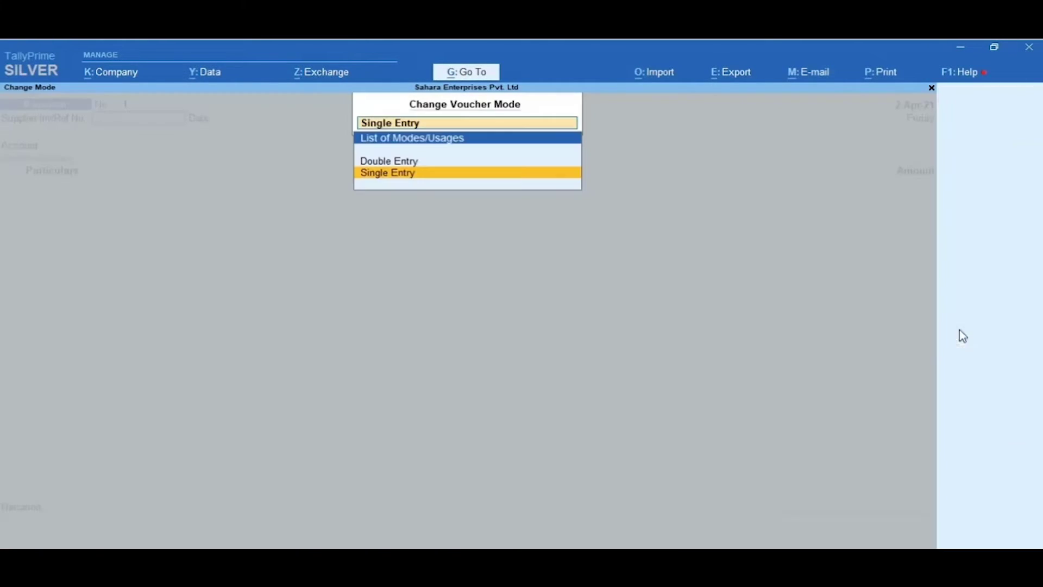
key("Return")
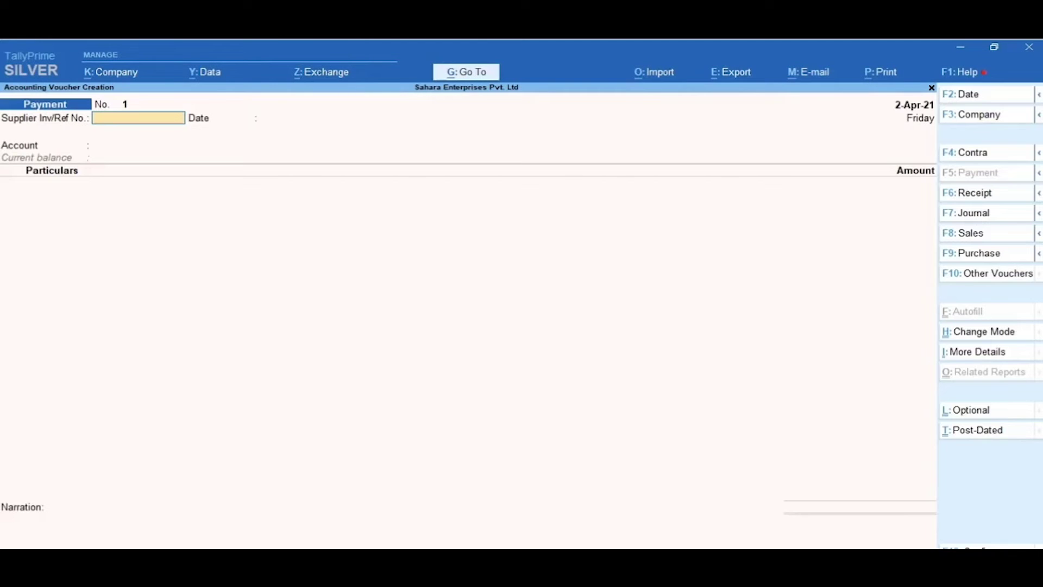
left_click(970, 95)
type("4 April 21")
key("Return")
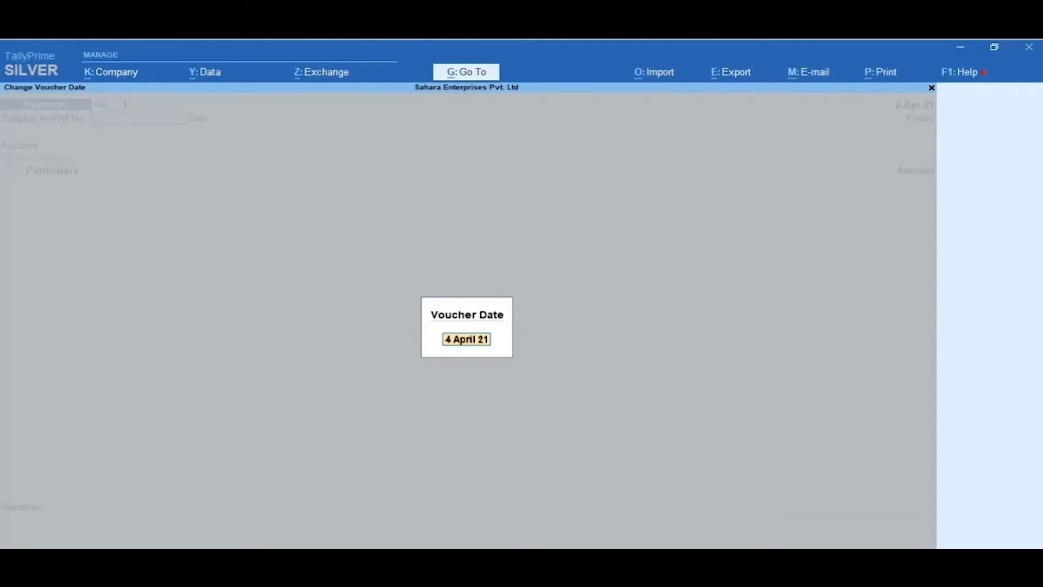
key("Return")
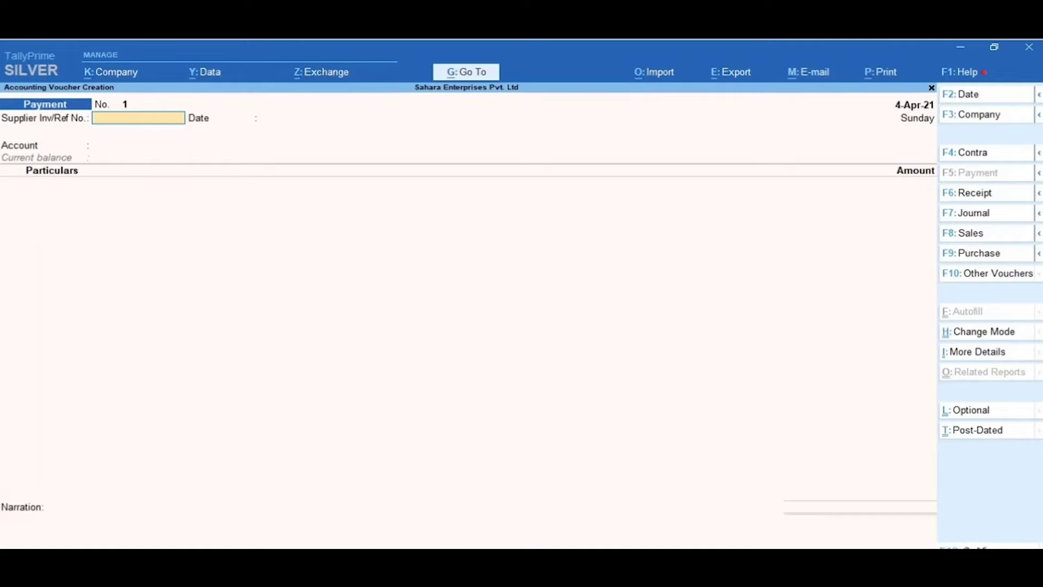
Step: Set 'Preallocate bills for Payment/Receipt/Journal Vouchers' to Yes in the F12 configuration
key("F12")
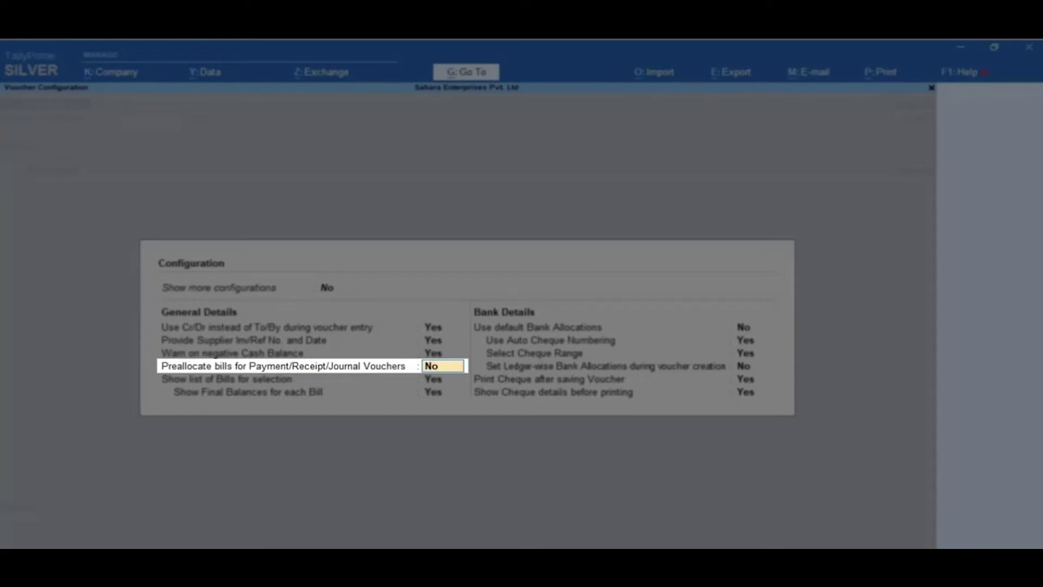
key("y")
key("Return")
key("Return")
key("Return")
key("Return")
key("Return")
key("Return")
key("Return")
key("Return")
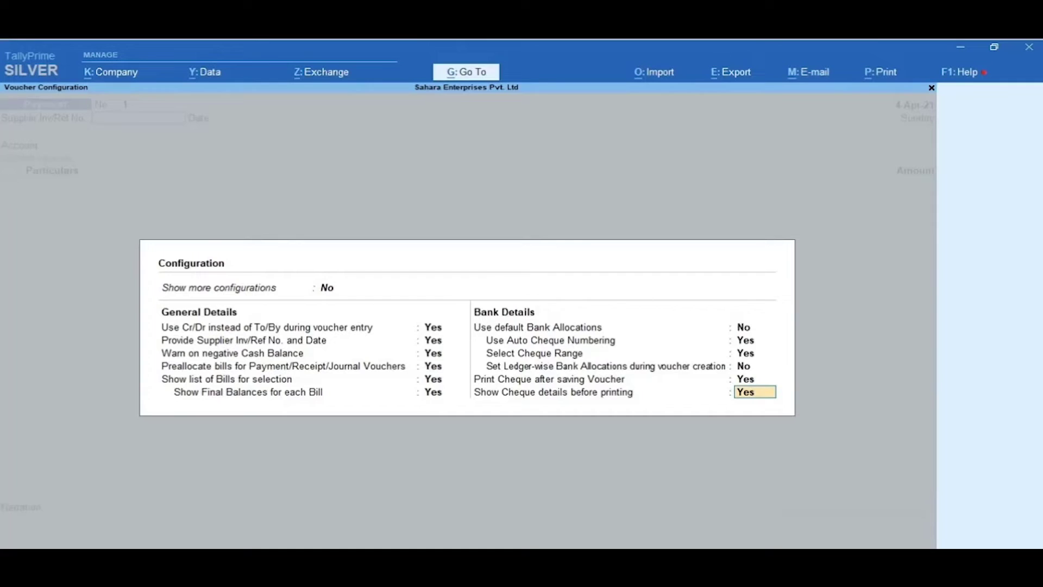
Step: Pay from ICICI Current A/c with Len Super Mart Inc. (USA) as the particular
key("Return")
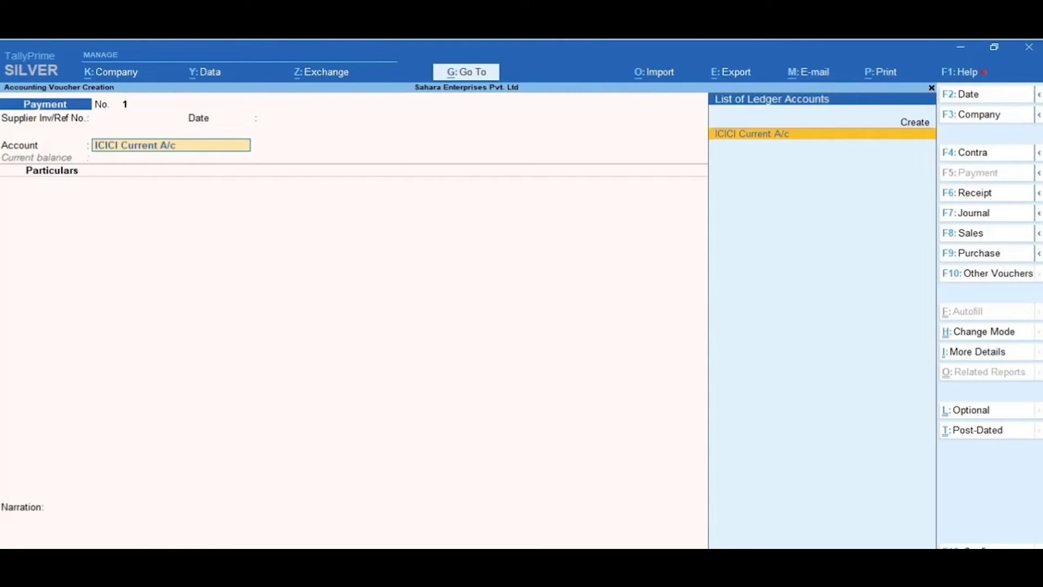
key("Return")
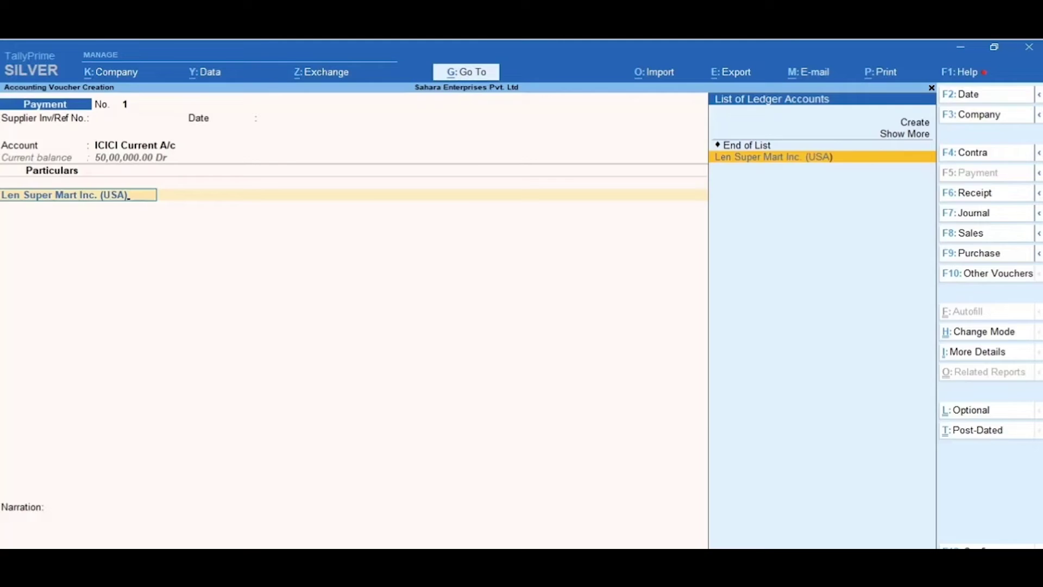
Step: Settle Agst Ref bill LSMI/1/21 for 1,500.00 $ at an exchange rate of ₹73.12/$
key("Return")
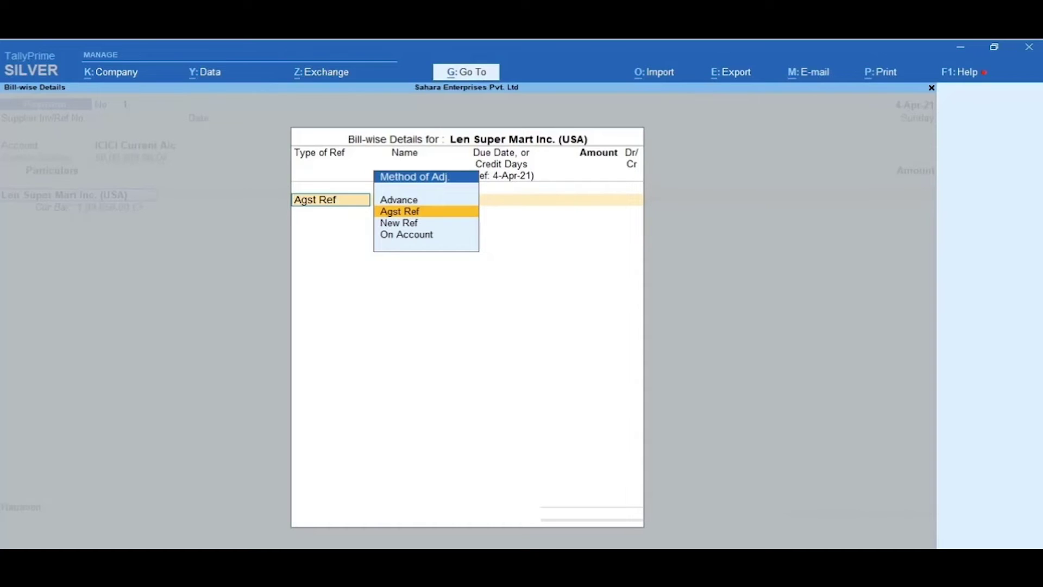
key("Return")
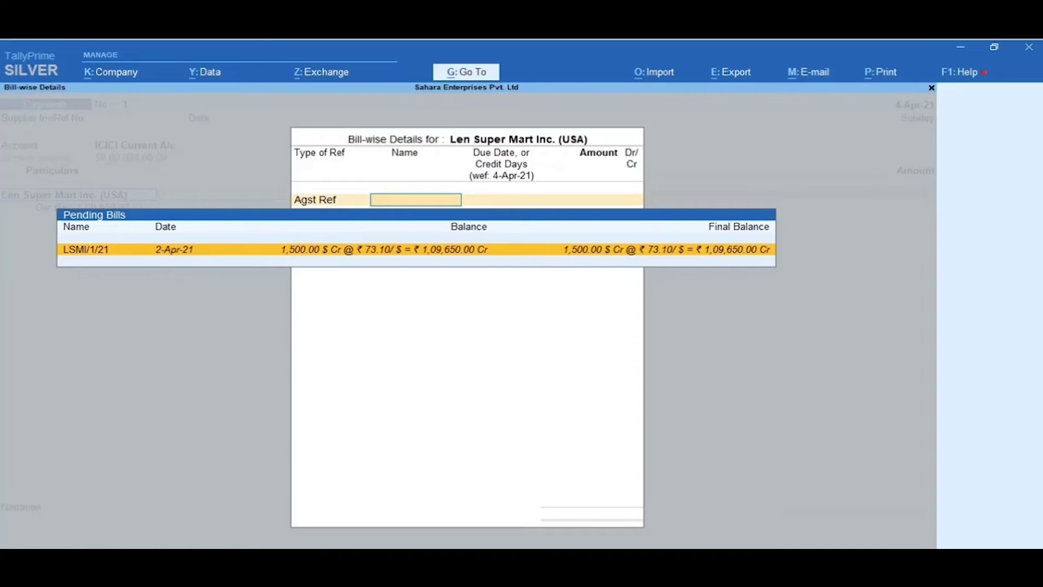
key("Return")
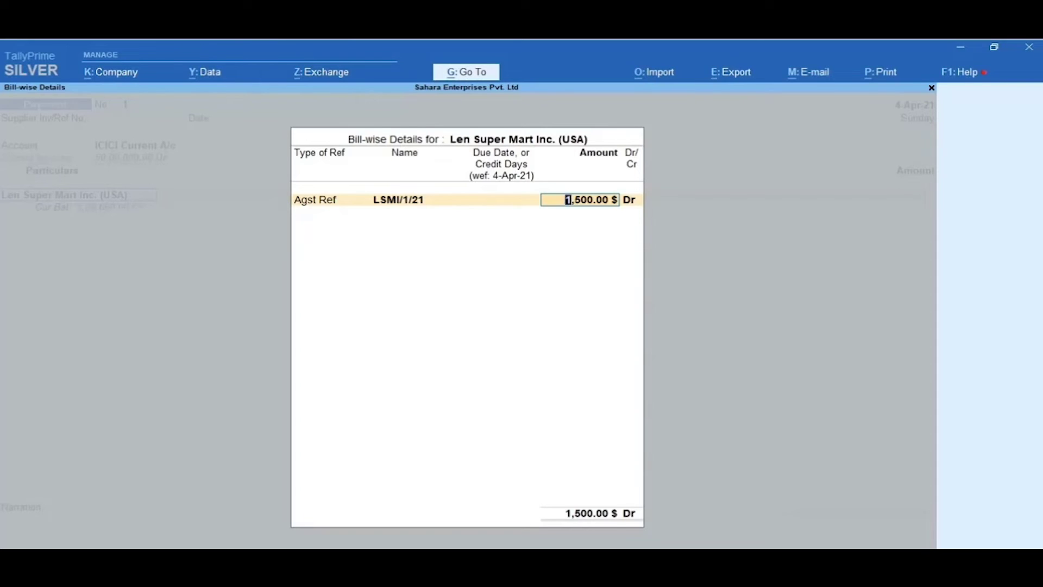
key("Return")
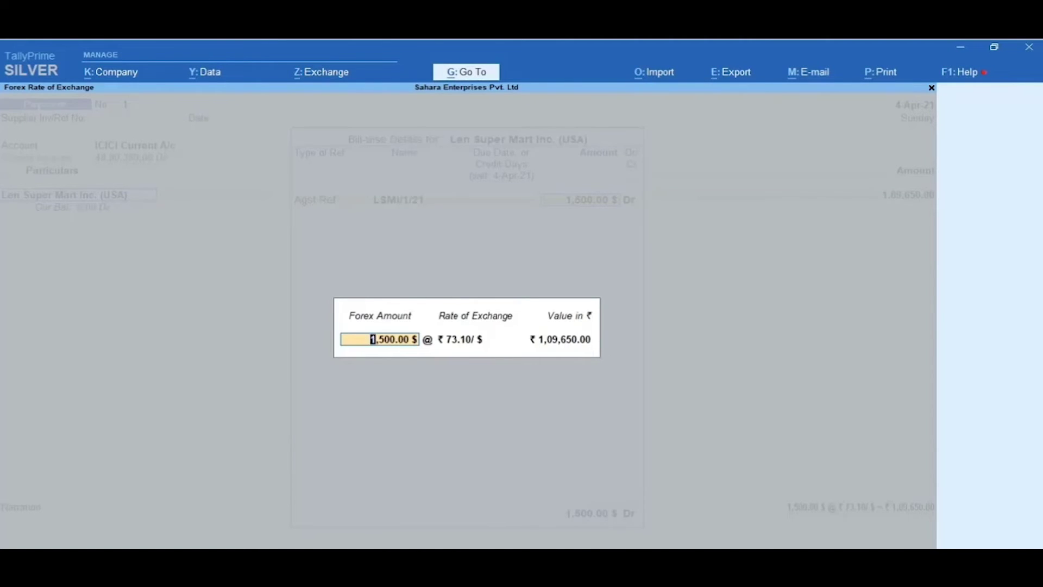
key("Return")
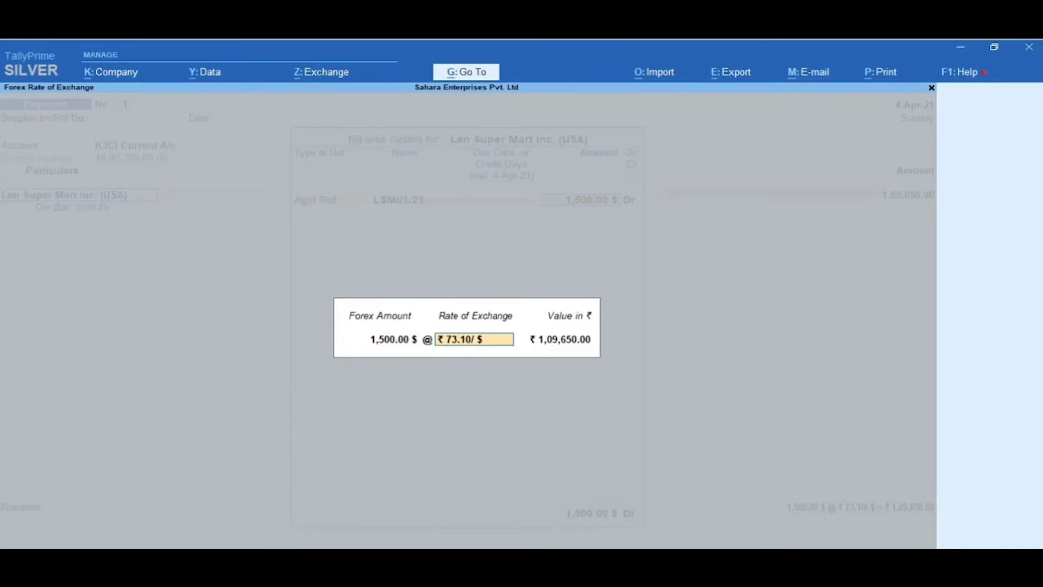
type("73.12")
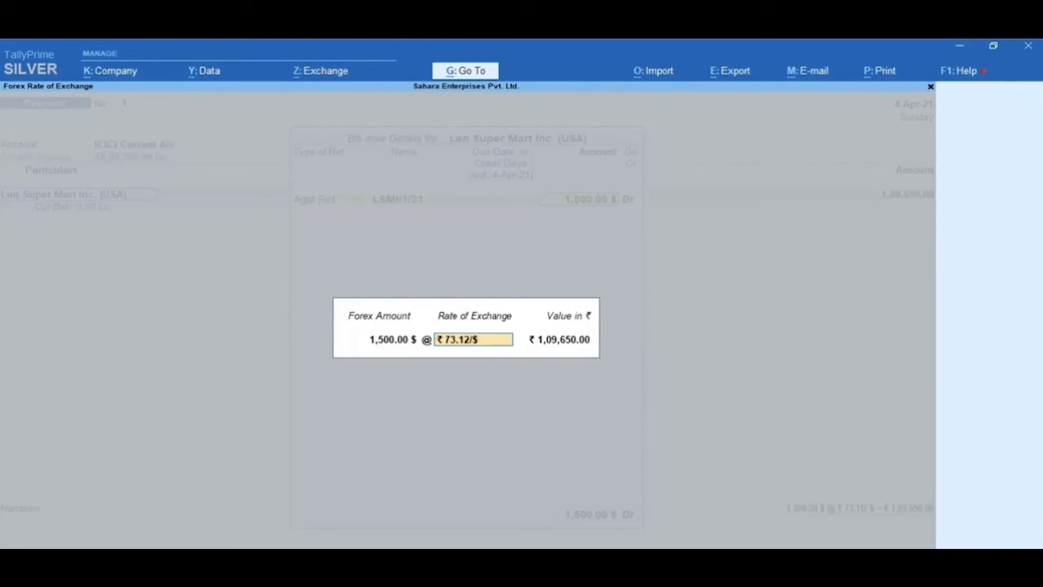
key("Return")
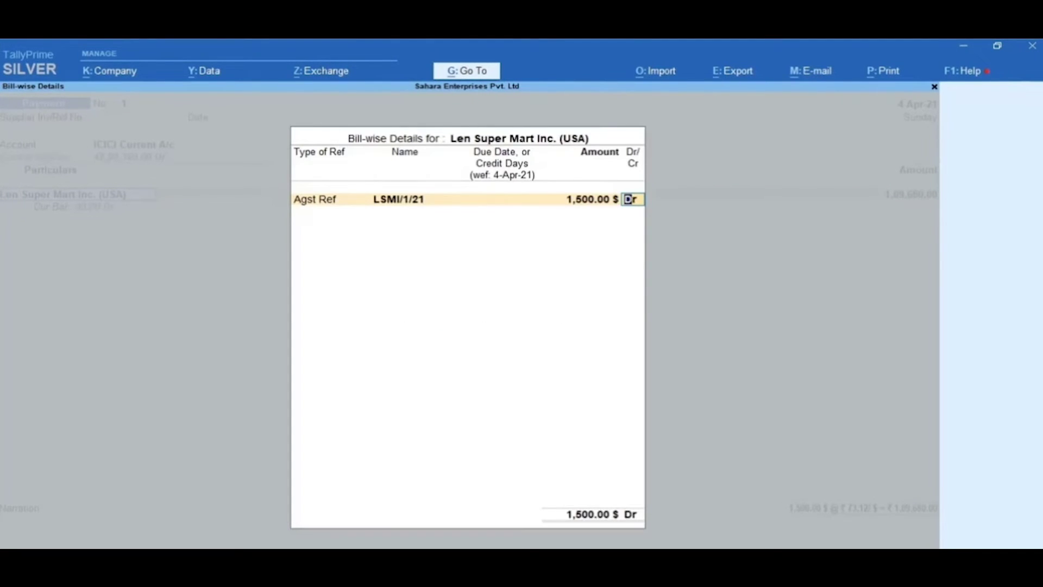
Step: Record the bank allocation as an Electronic Cheque dated 4-Apr-21 with its instrument number
key("Return")
key("Return")
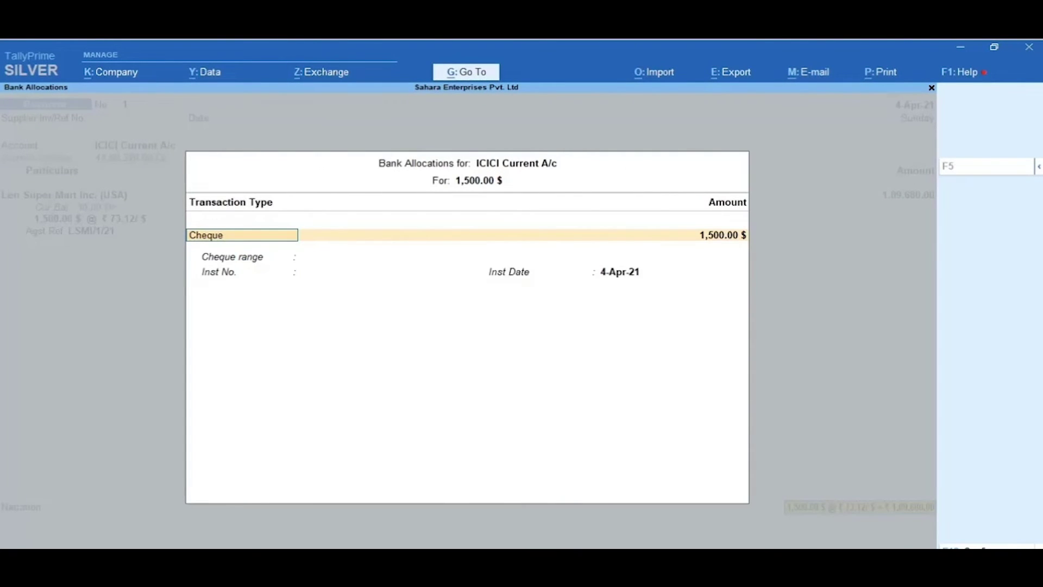
key("BackSpace")
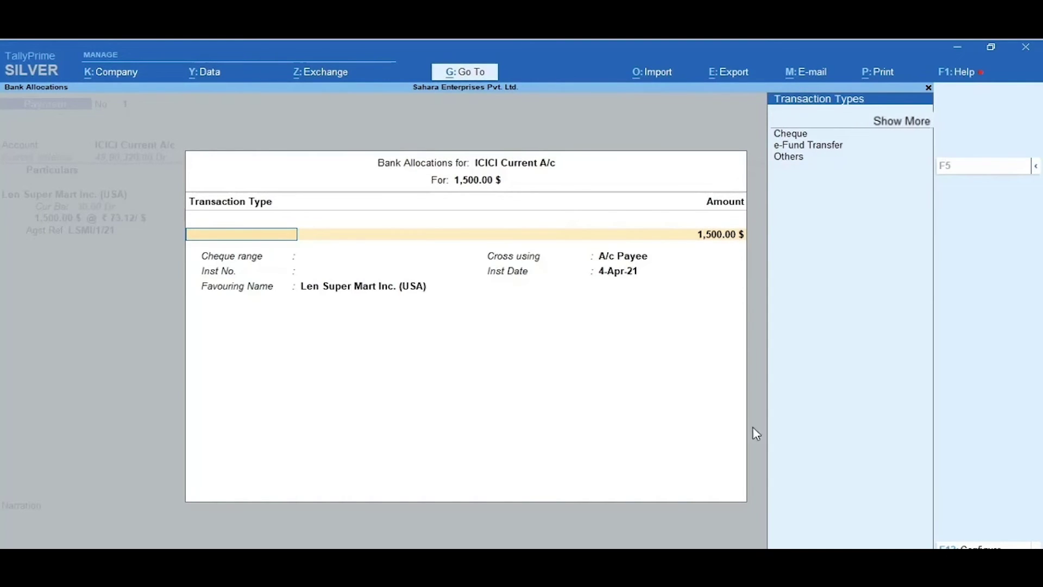
left_click(901, 122)
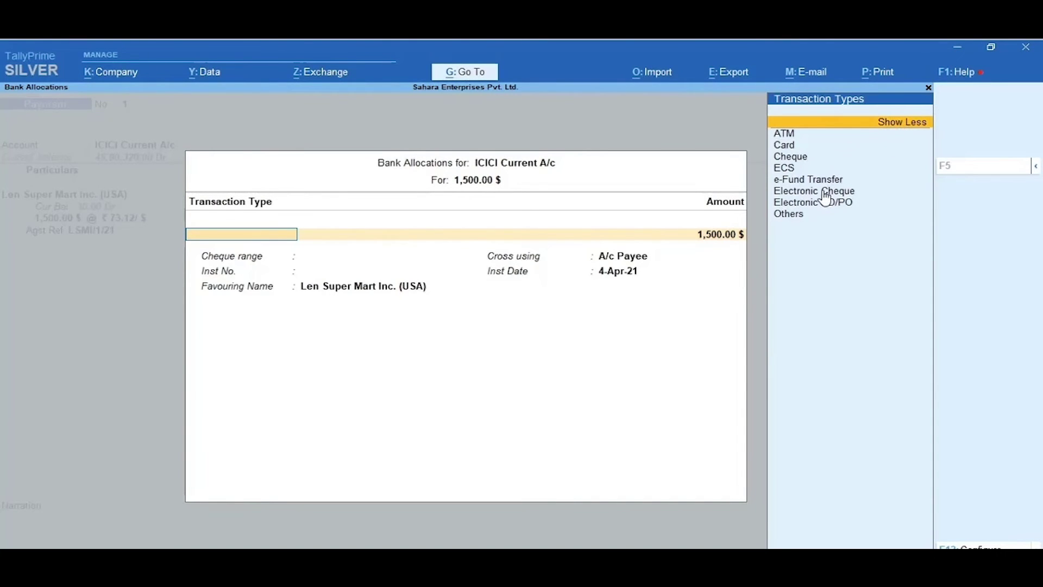
left_click(825, 192)
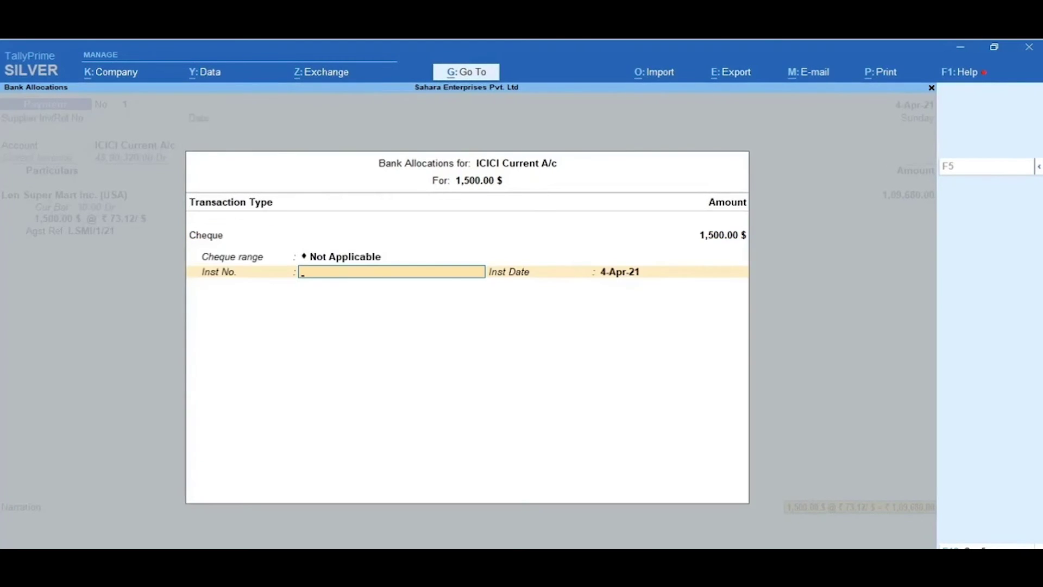
type("503105")
key("Return")
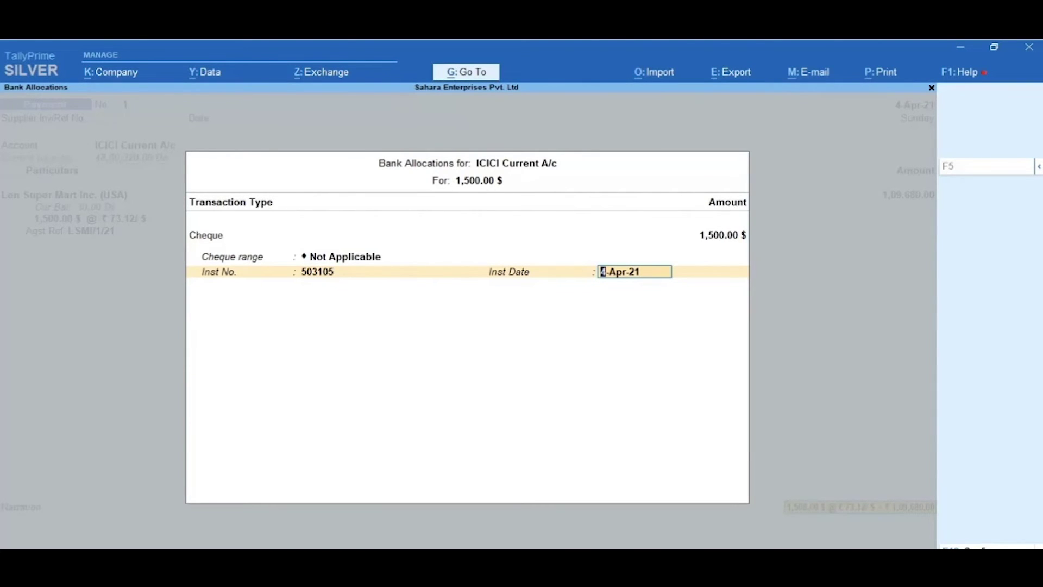
key("Return")
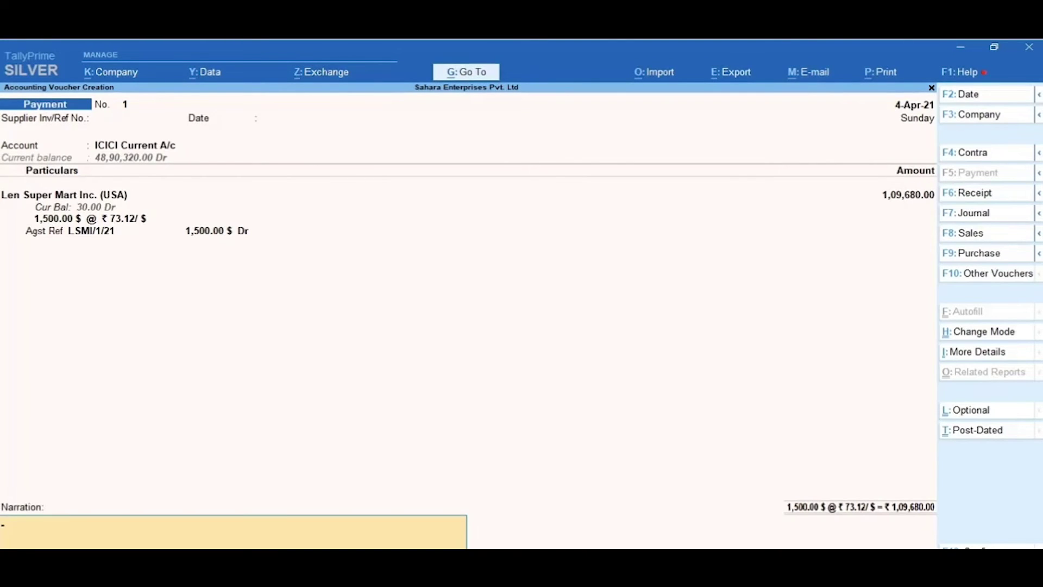
Step: Skip the narration and save the forex payment voucher
key("Return")
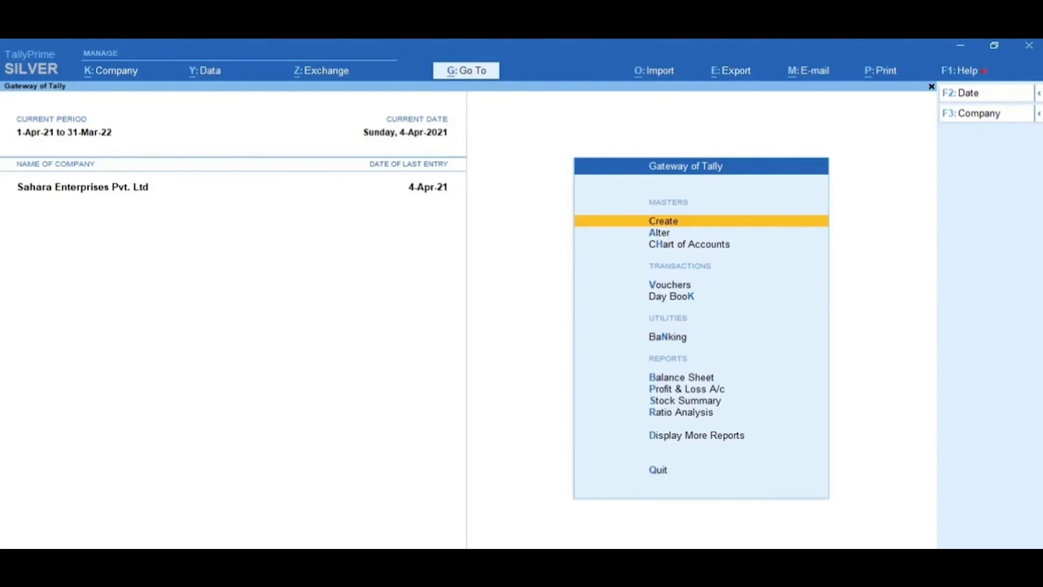
Step: Open the detailed Balance Sheet and select the 30.00 Unadjusted Forex Gain/Loss line
key("b")
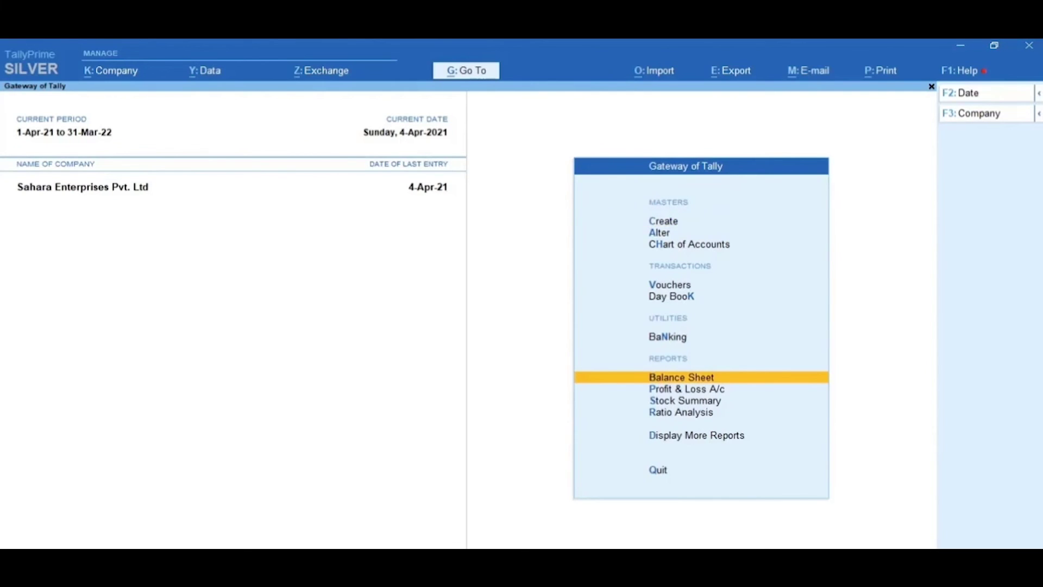
key("Return")
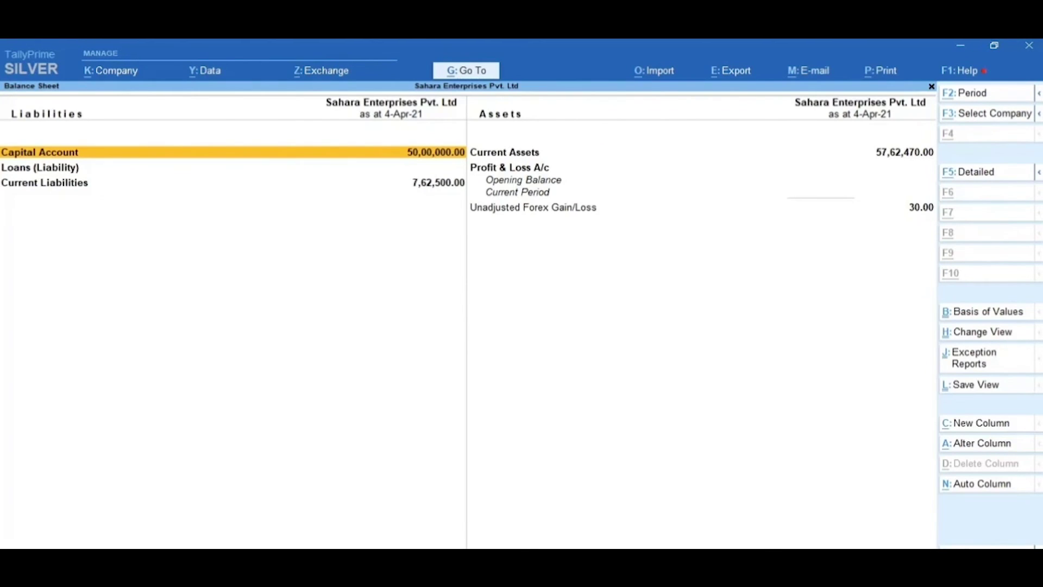
key("alt+F5")
left_click(532, 257)
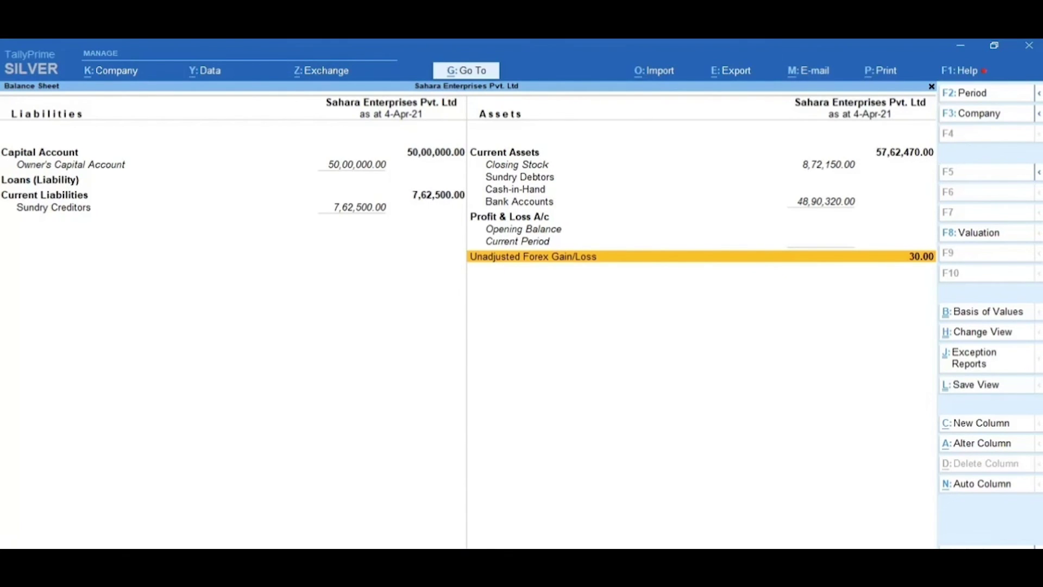
Step: Open Ledger Outstandings for Len Super Mart Inc. (USA) to see the 30.00 Cr forex gain/loss
key("alt+g")
left_click(456, 70)
type("Ledger Outstandings")
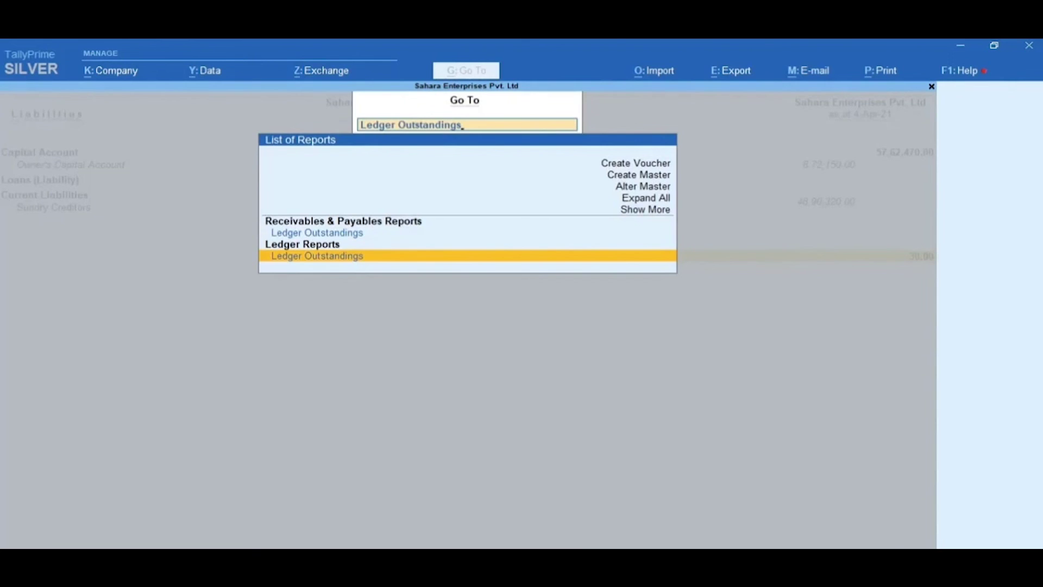
key("Return")
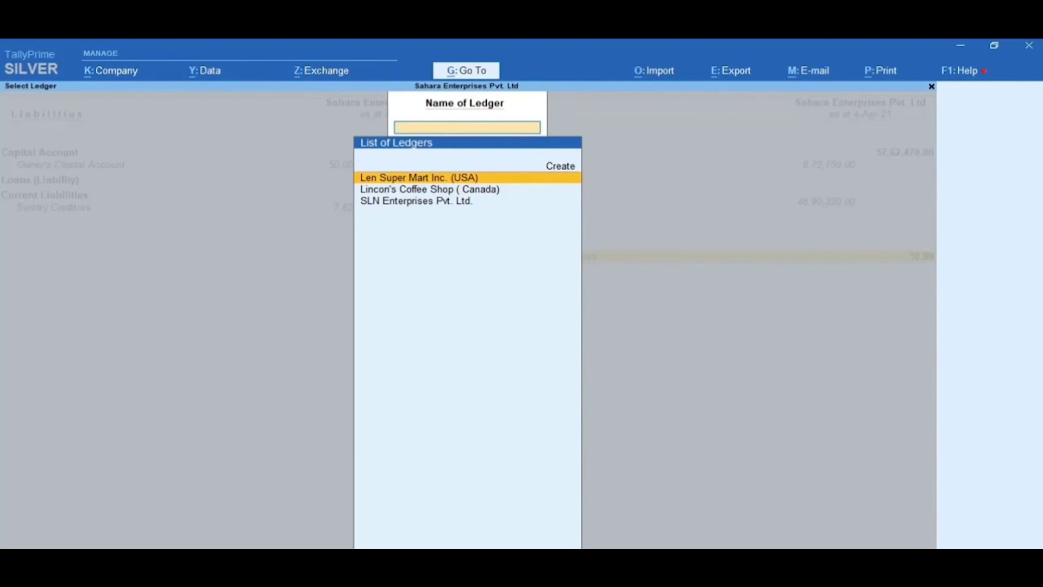
key("Return")
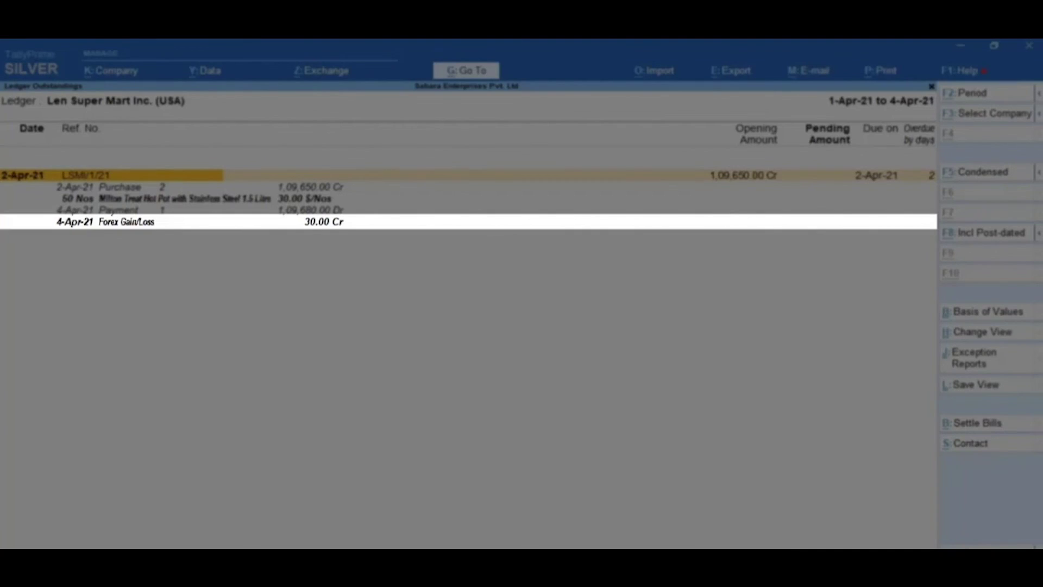